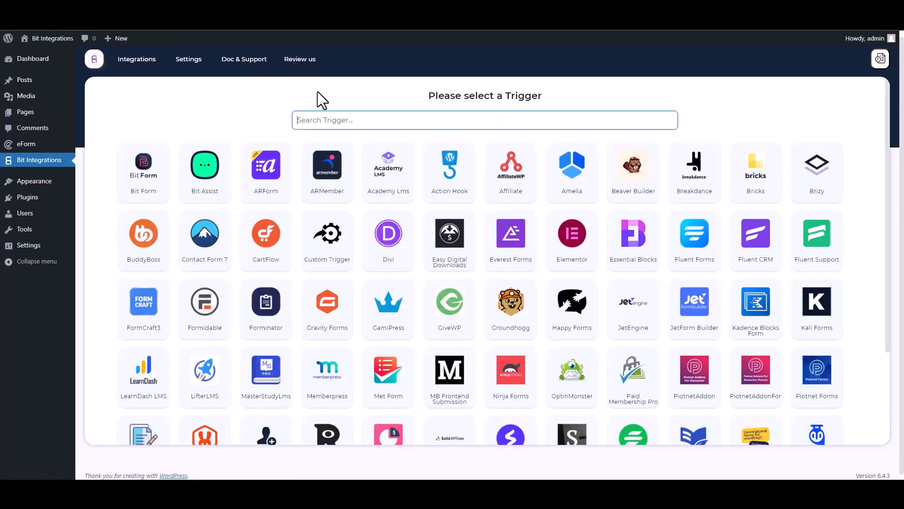
Pick eForm as the trigger with its 'Bit Integrations' form selected, then continue
text(ef)
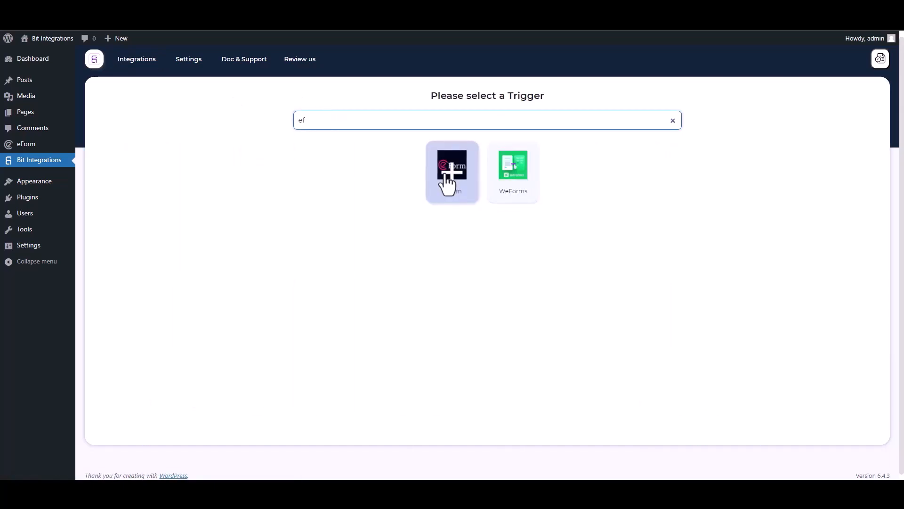
click(446, 176)
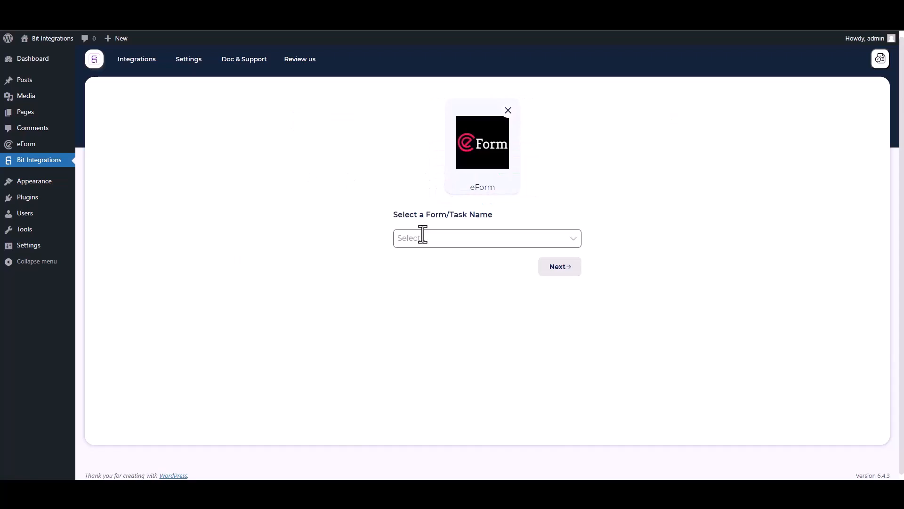
click(422, 234)
click(422, 259)
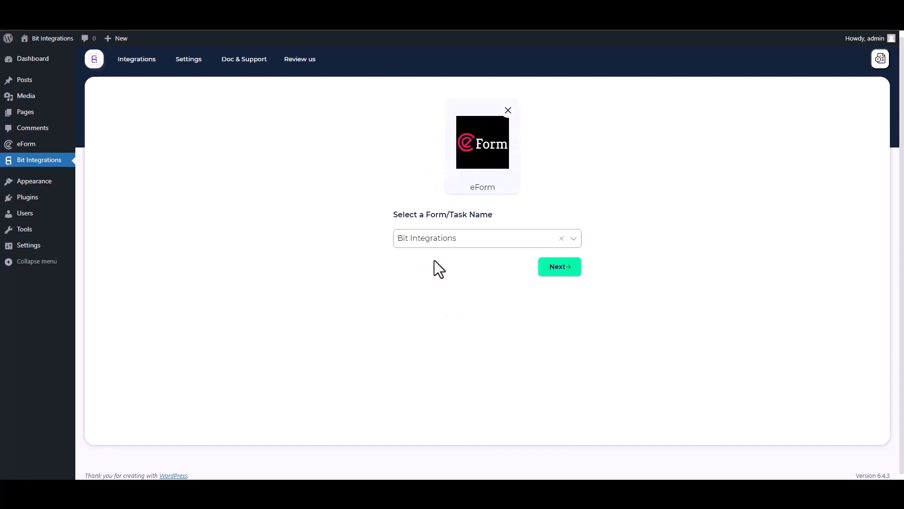
click(552, 267)
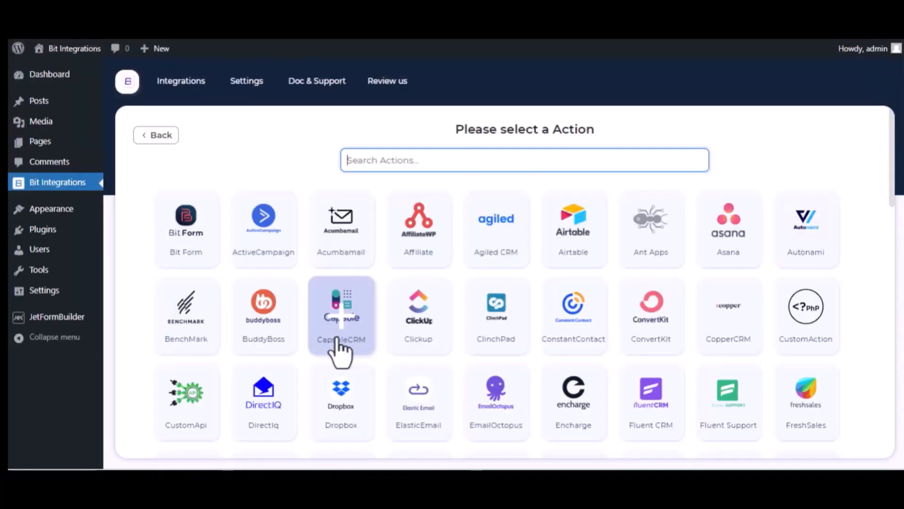
Choose Trello as the action and open the Trello API Console link
text(tre)
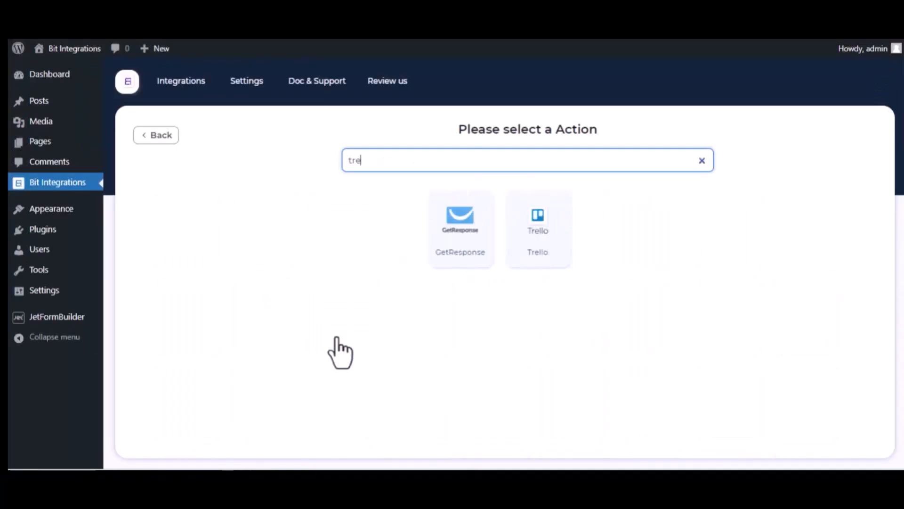
text(l)
click(515, 256)
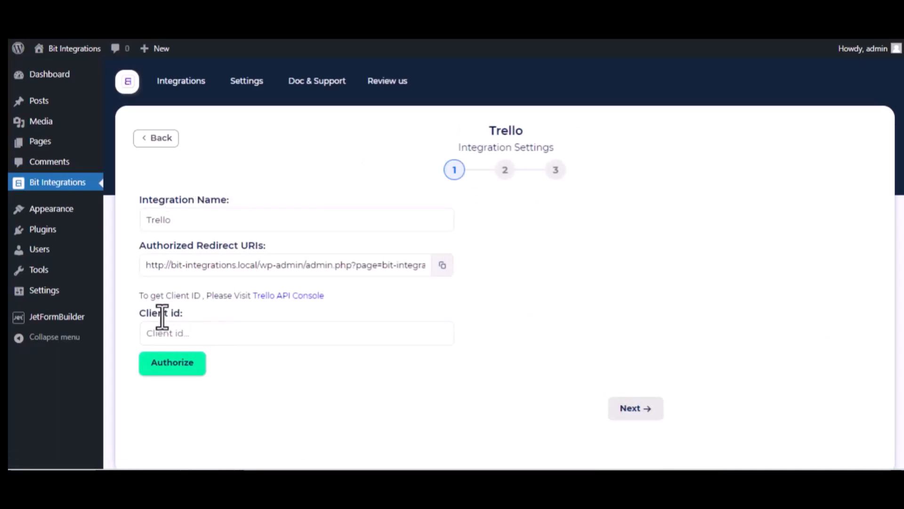
click(313, 296)
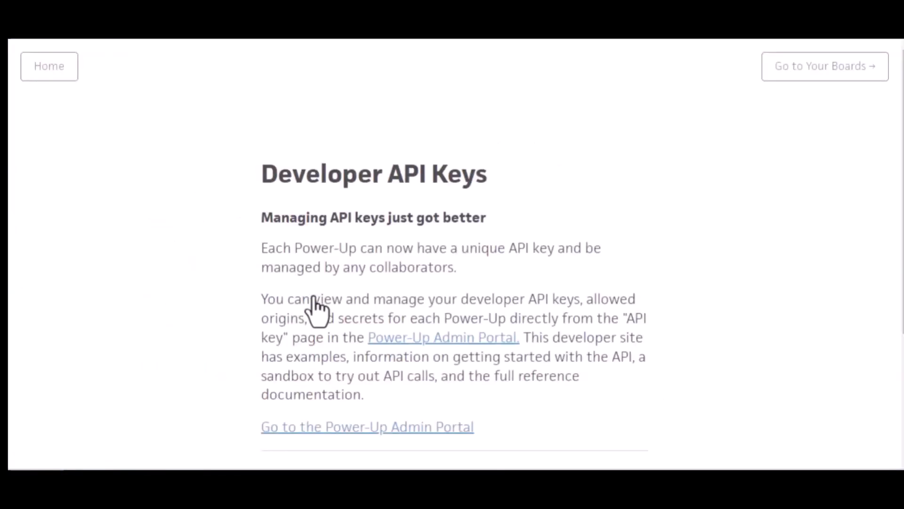
Accept the Trello Developer Terms in the Power-Up Admin Portal
click(453, 340)
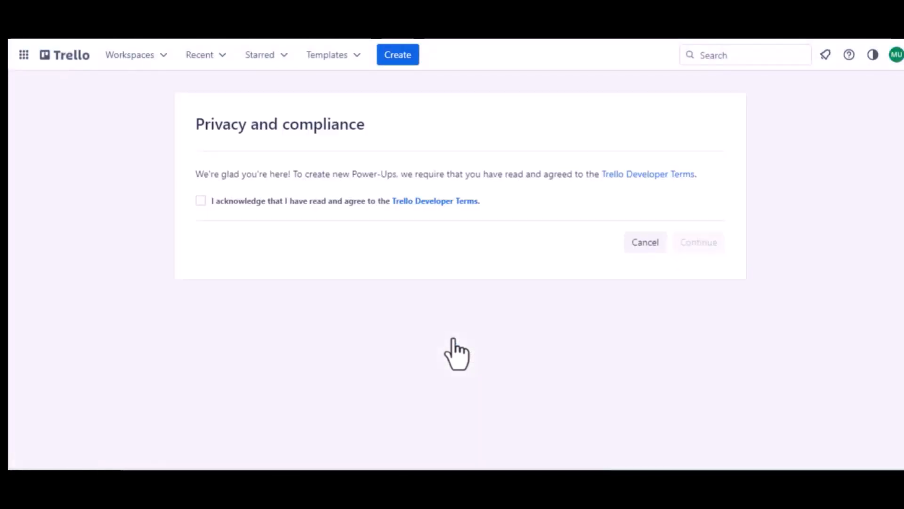
click(201, 200)
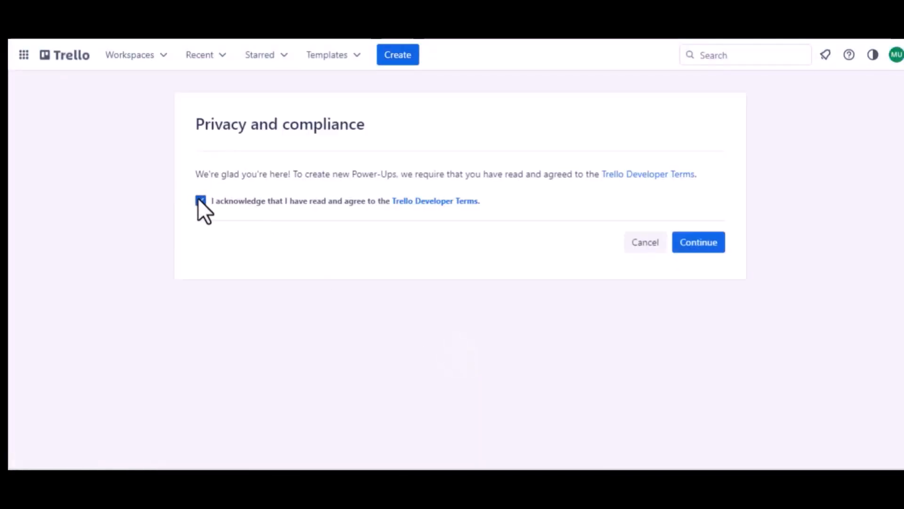
click(681, 242)
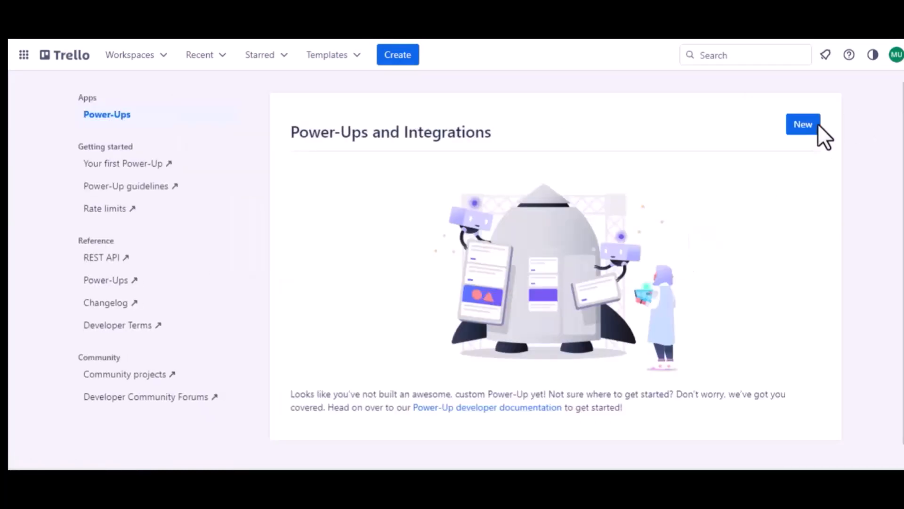
Start a new Power-Up named 'Jet Form Builder' assigned to Trello Workspace
click(804, 126)
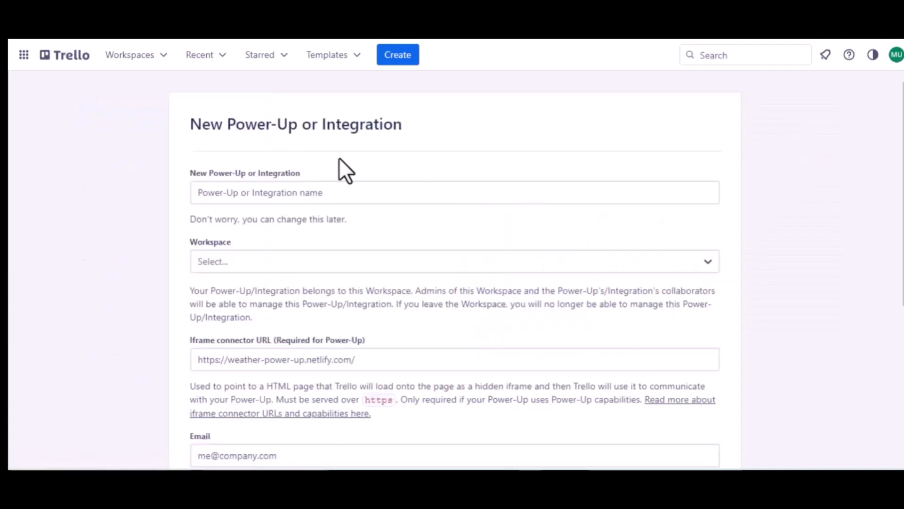
click(290, 193)
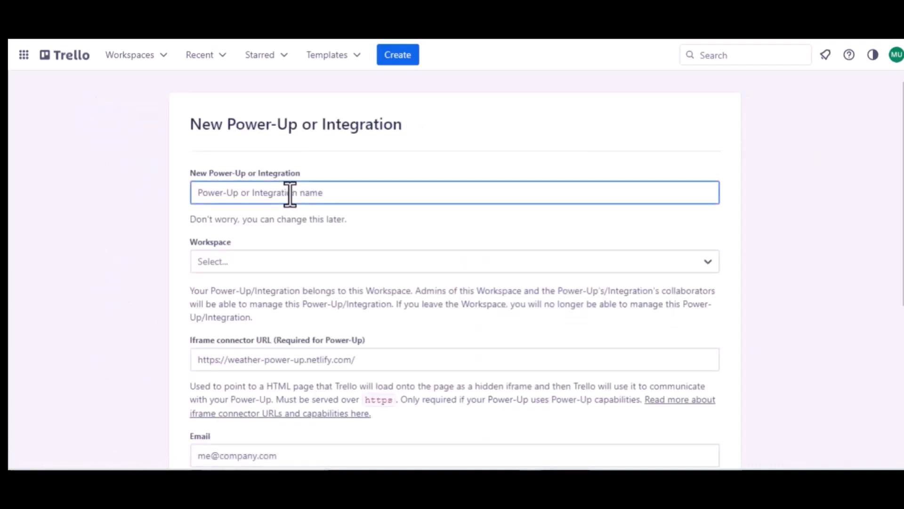
text(Jet Form )
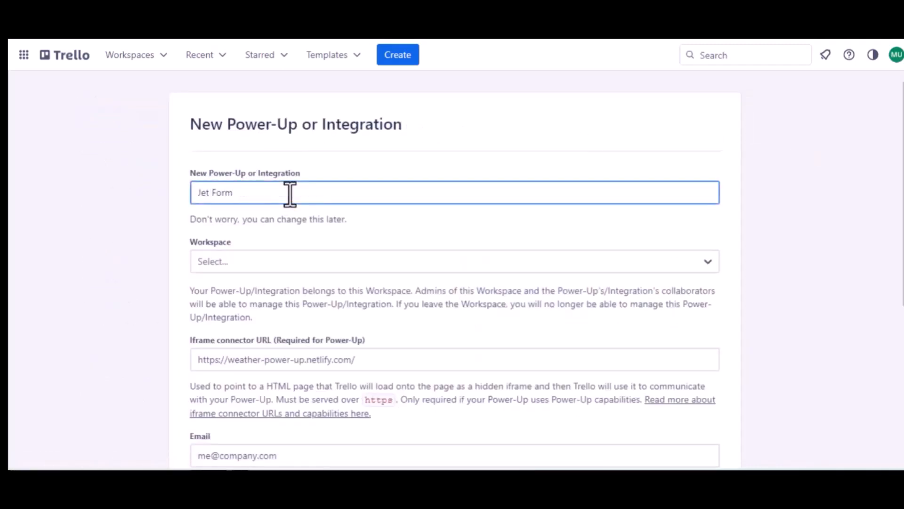
text(Buider)
click(248, 193)
text(l)
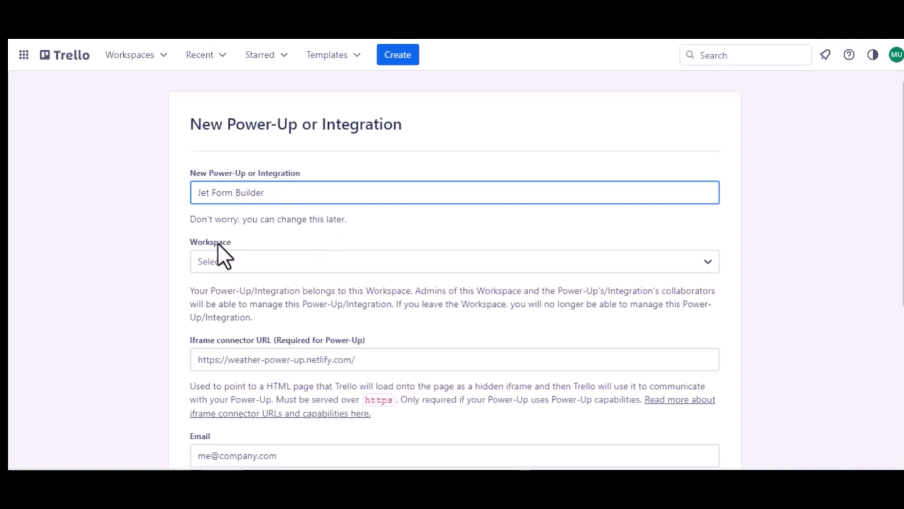
click(219, 258)
click(238, 309)
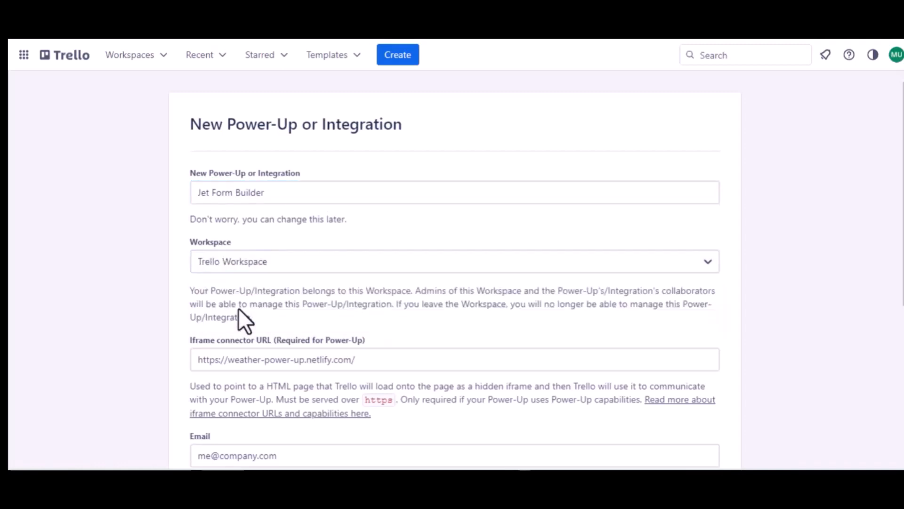
Enter the support e-mail as contact and support contact, author 'Bit Apps', and create the Power-Up
scroll(239, 311, down, 2)
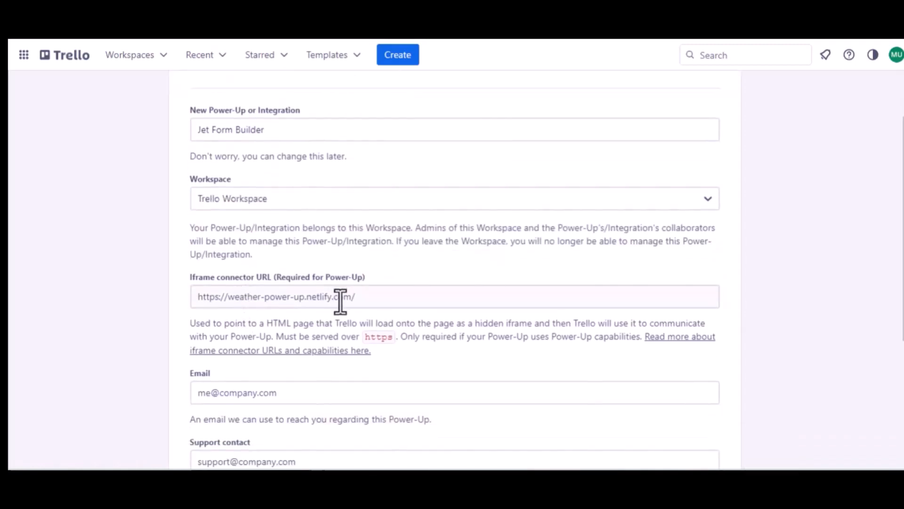
scroll(339, 301, down, 2)
click(259, 291)
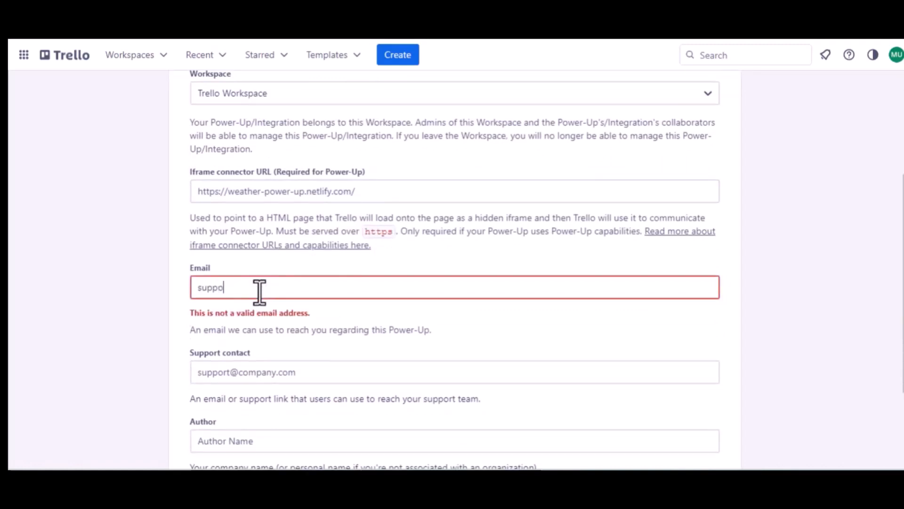
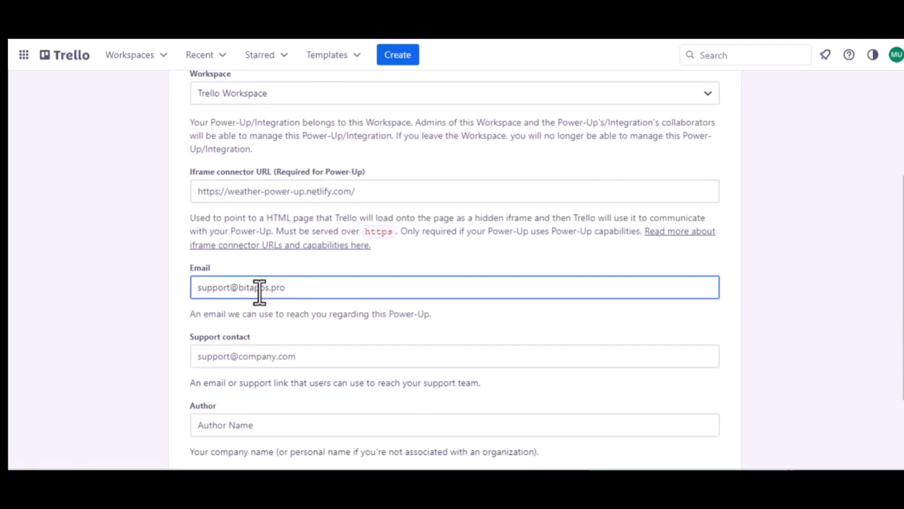
key(ctrl+a)
key(ctrl+c)
click(254, 359)
key(ctrl+v)
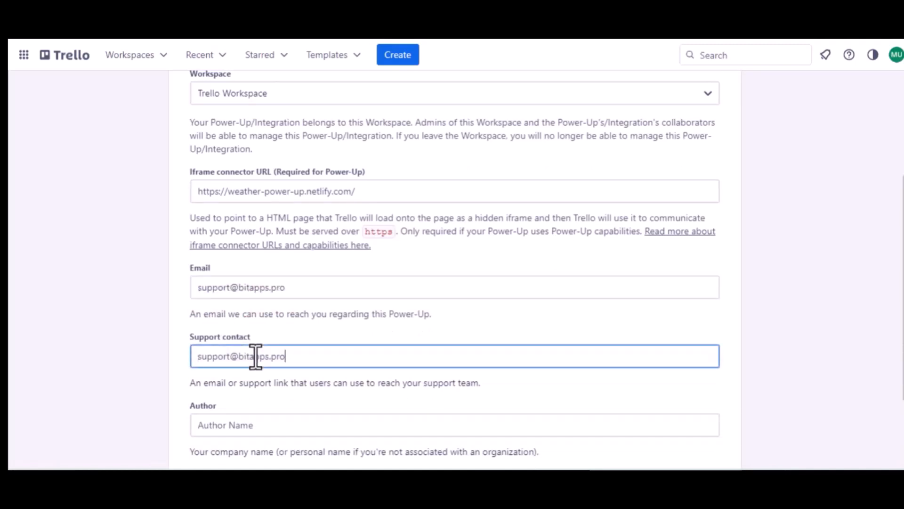
scroll(256, 357, down, 2)
click(210, 324)
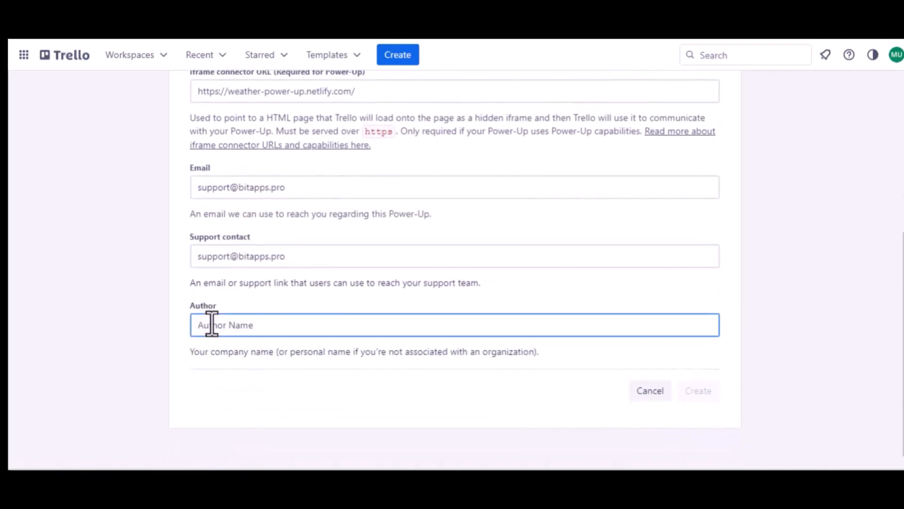
text(Bit)
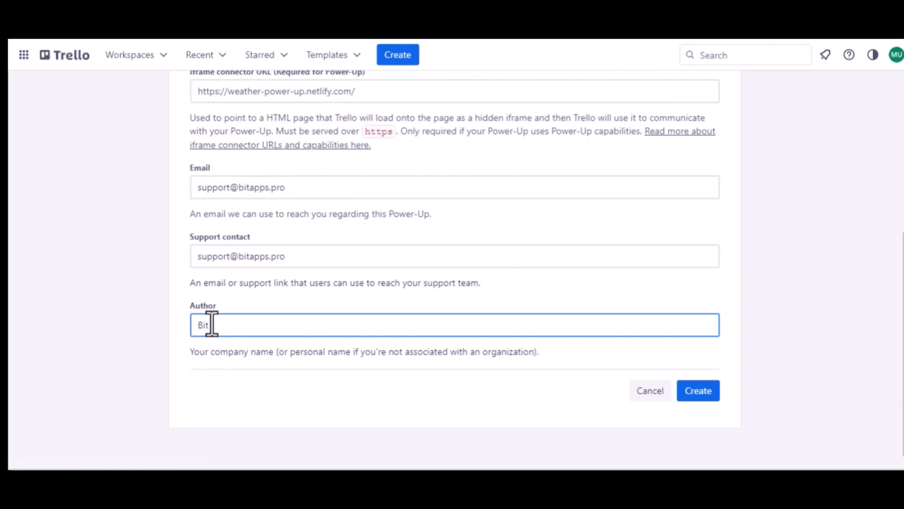
text( Apps)
click(698, 392)
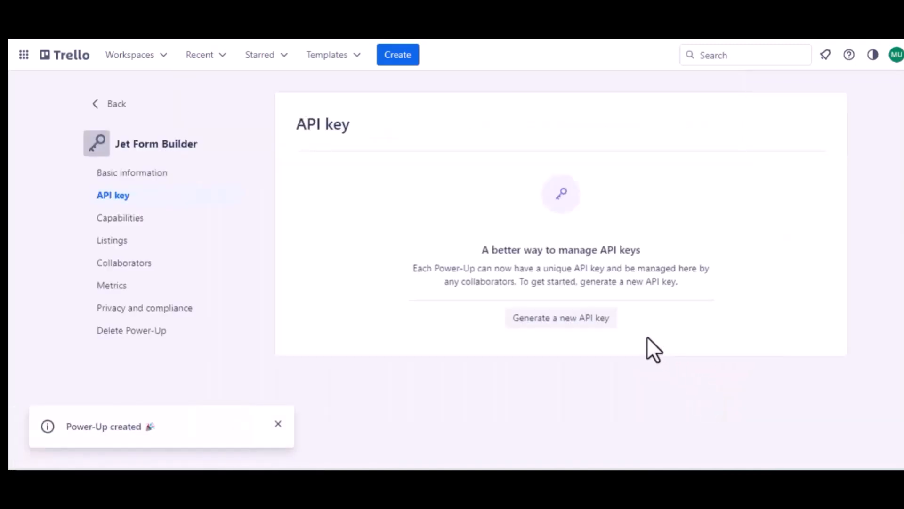
Generate the Power-Up's API key and add the Bit Integrations redirect URI as an allowed origin
click(555, 318)
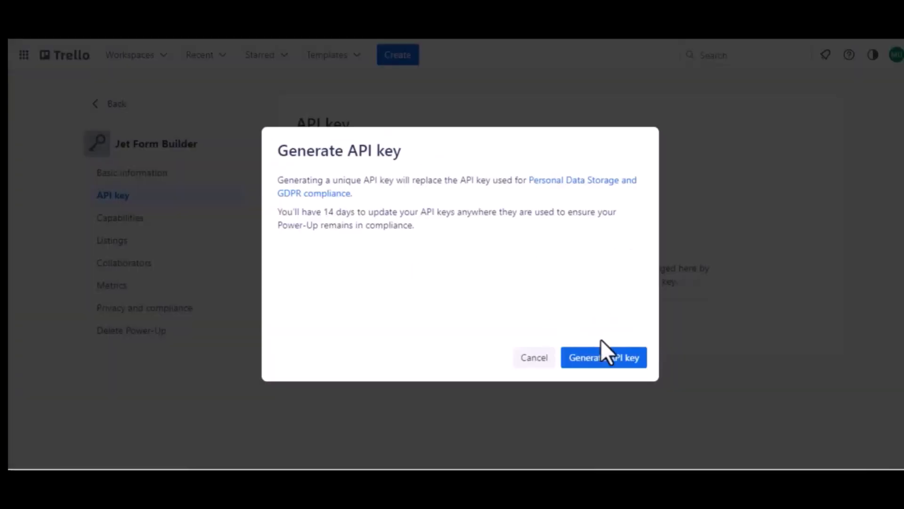
click(601, 359)
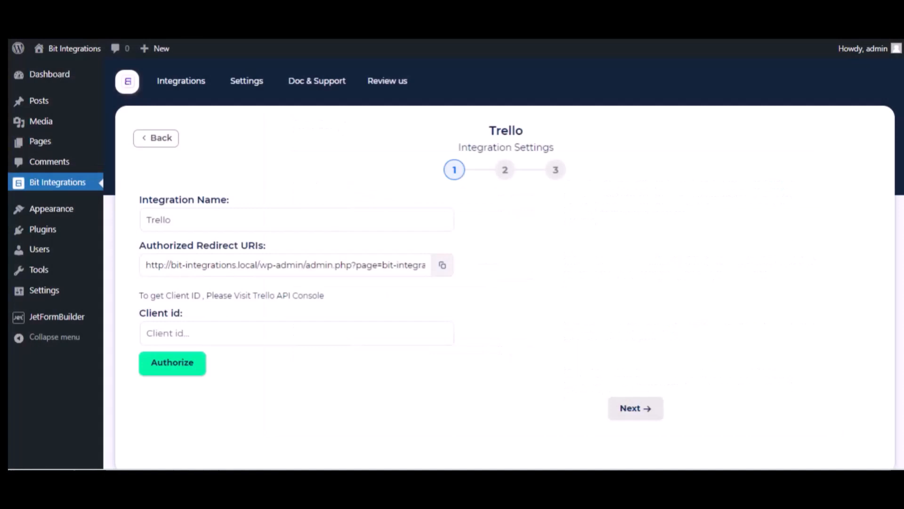
click(442, 265)
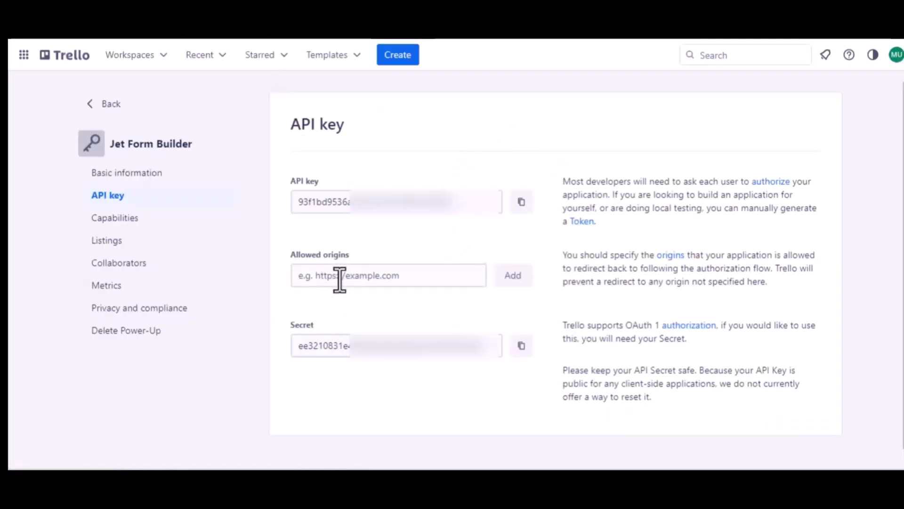
click(340, 278)
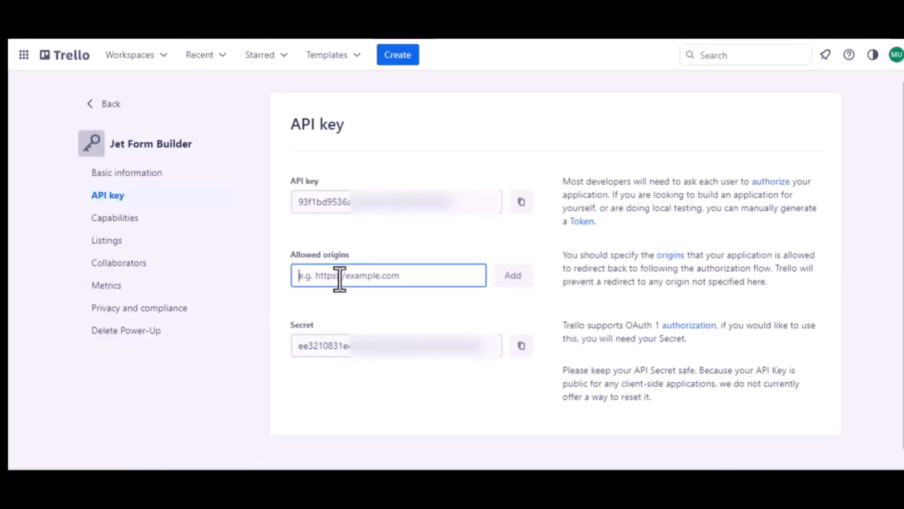
key(ctrl+v)
click(511, 285)
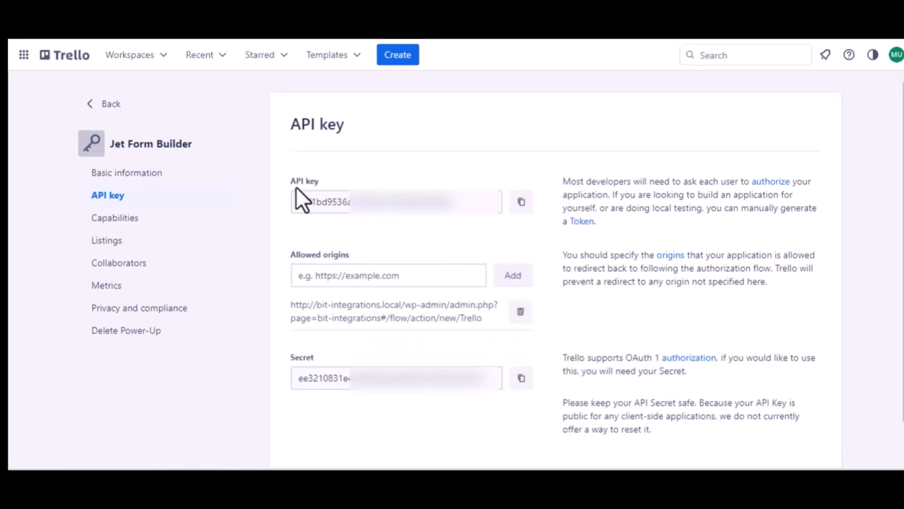
Copy the API key and return to the Bit Integrations Client id field
click(520, 206)
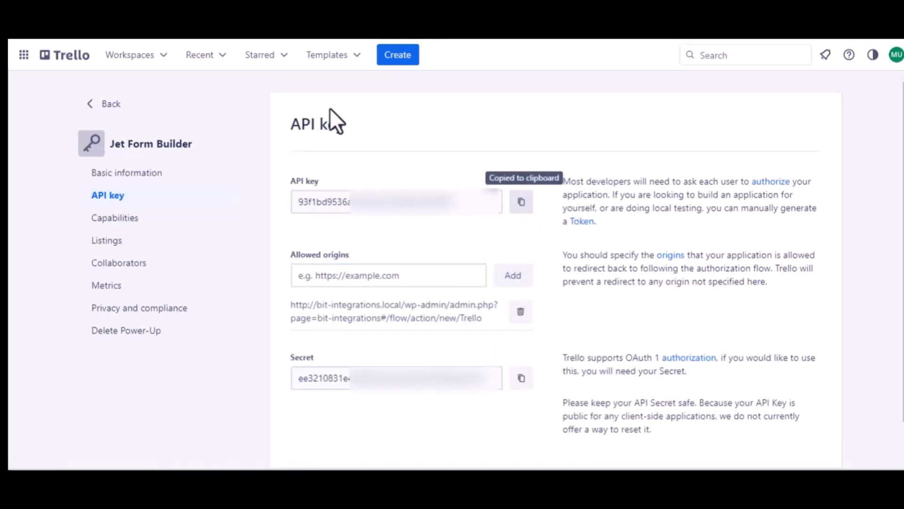
click(217, 9)
click(198, 330)
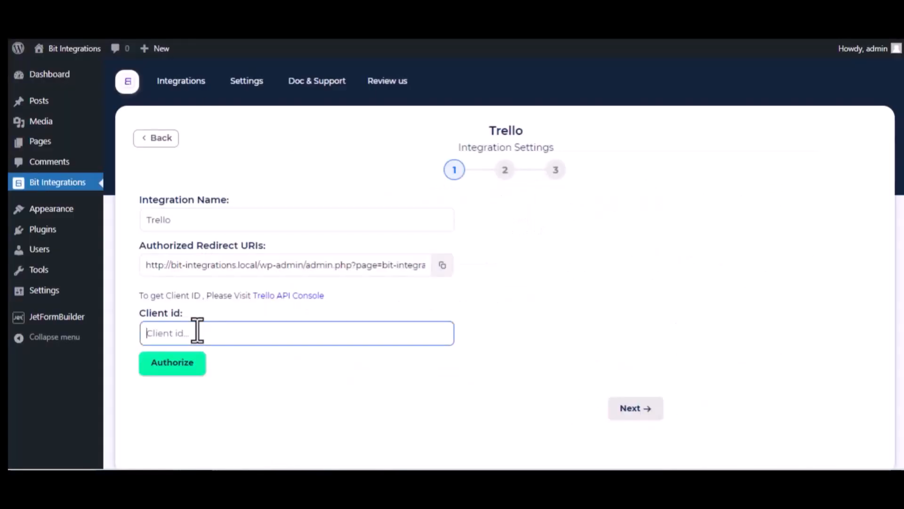
Paste the API key as Client id and authorize, allowing Jet Form Builder access to Trello
key(ctrl+v)
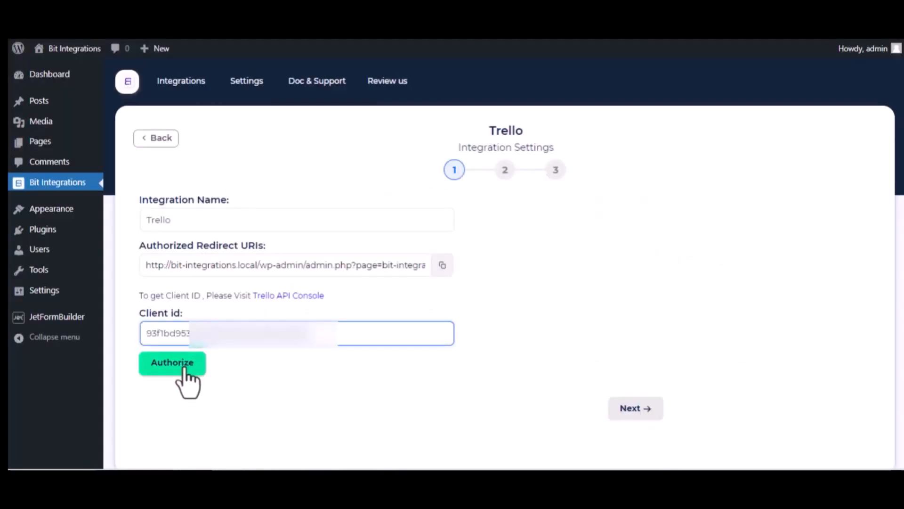
click(184, 369)
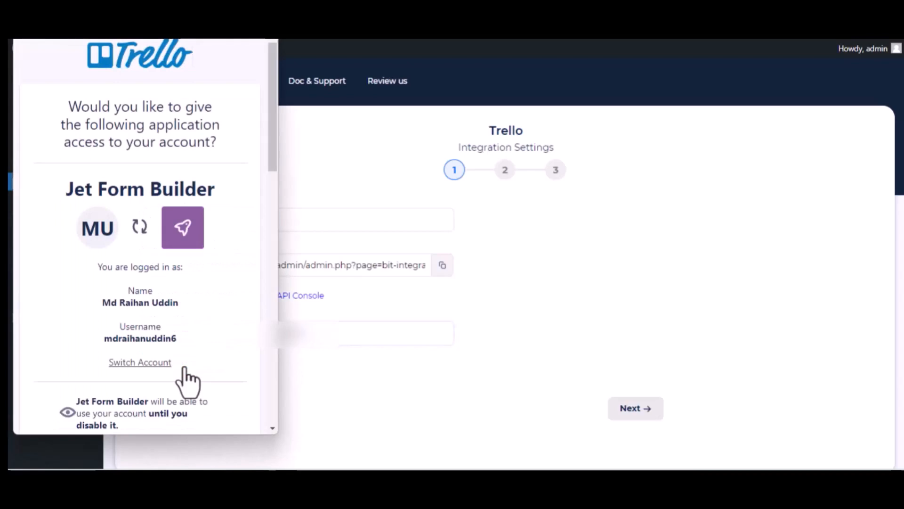
scroll(184, 369, down, 15)
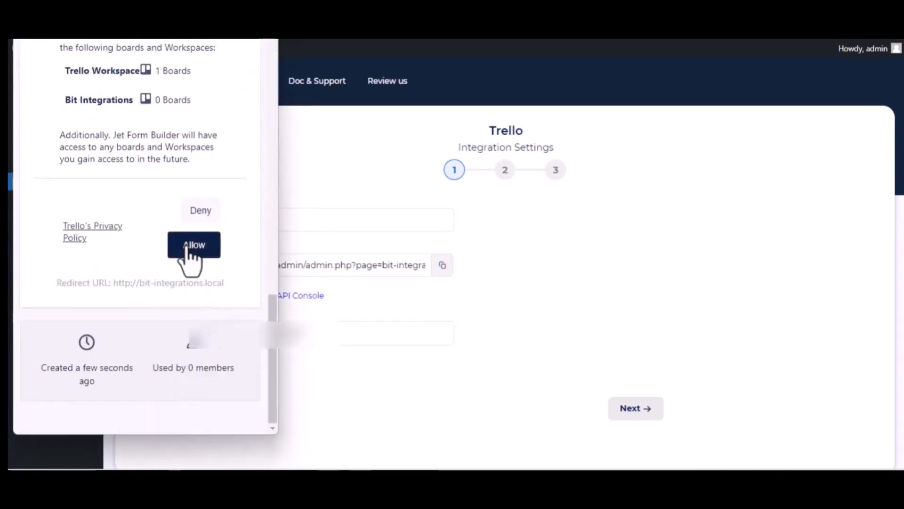
click(187, 248)
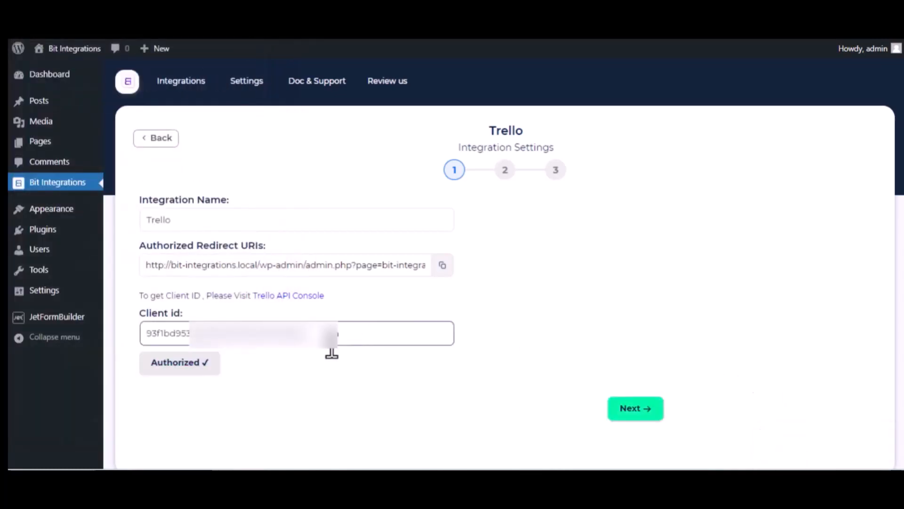
scroll(332, 348, down, 1)
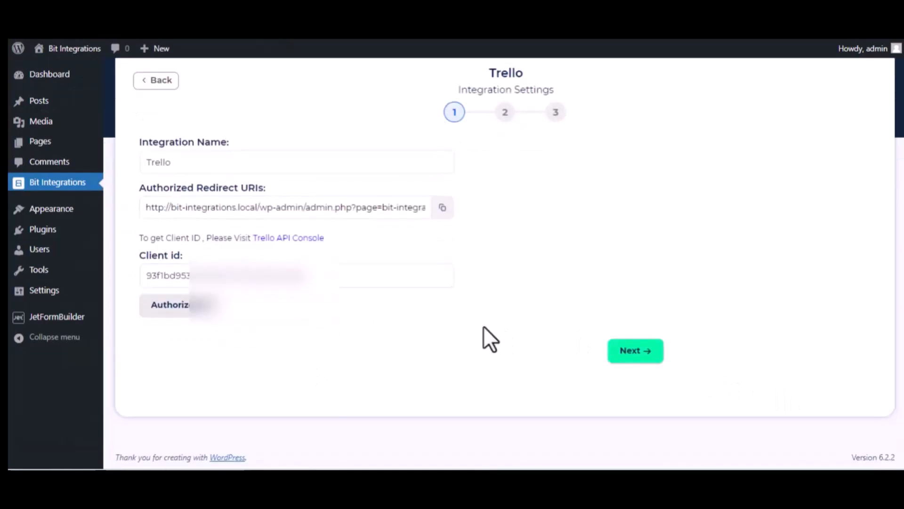
Advance to step 2 and select the Bit Integrations board with its To Do list
click(639, 351)
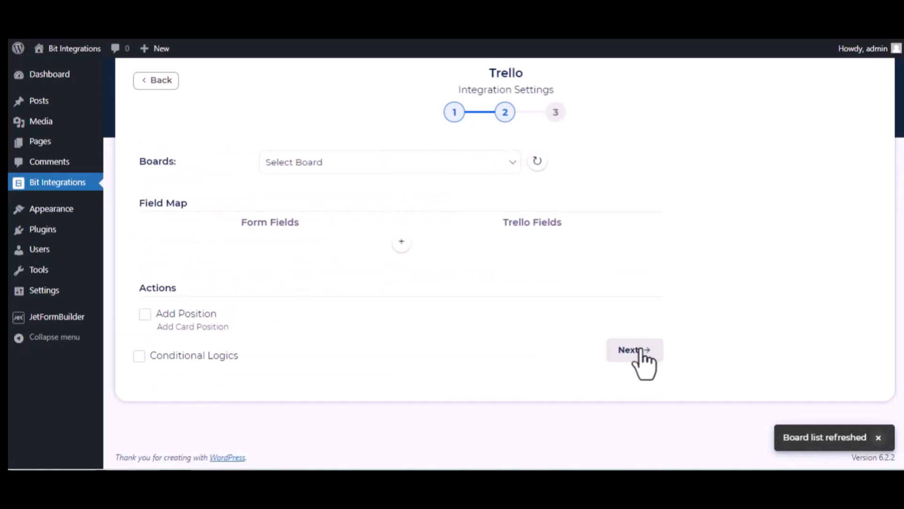
click(343, 168)
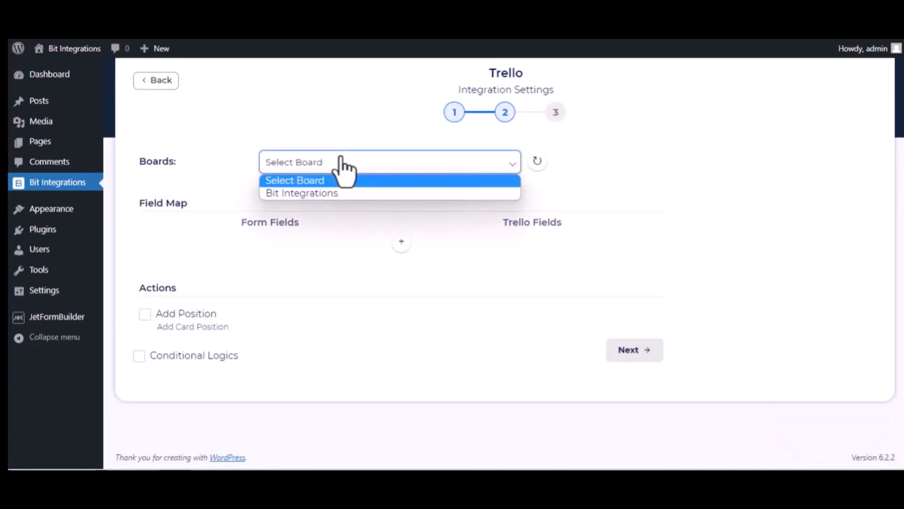
click(338, 193)
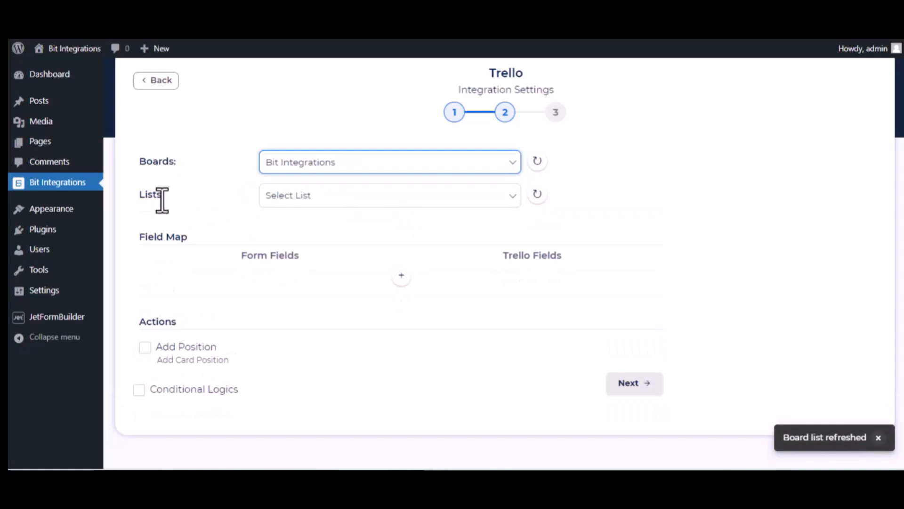
click(302, 200)
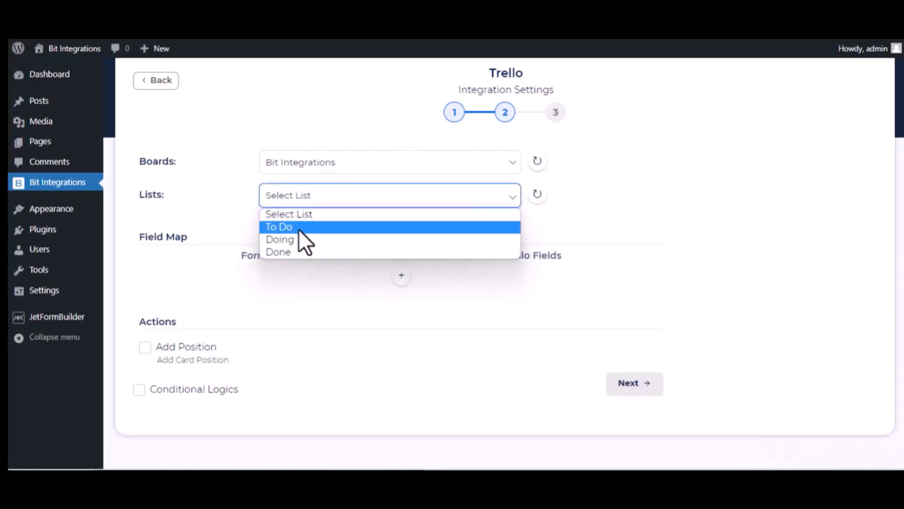
click(301, 228)
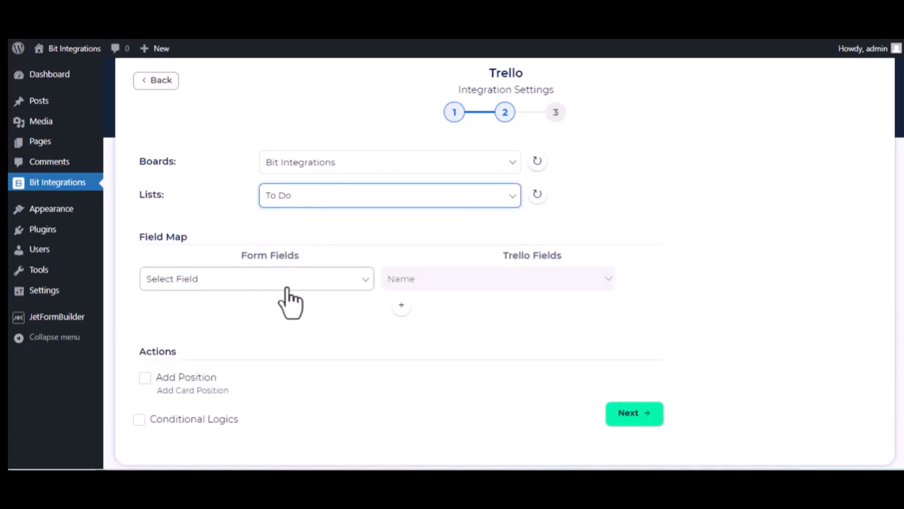
Map Bit Integrations-name to card Name and the description field to card Description
click(313, 285)
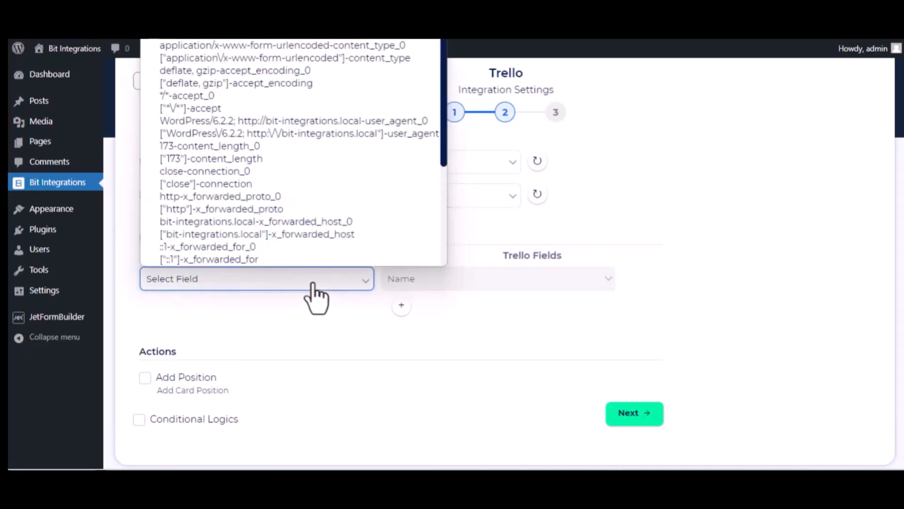
scroll(284, 200, down, 4)
click(256, 197)
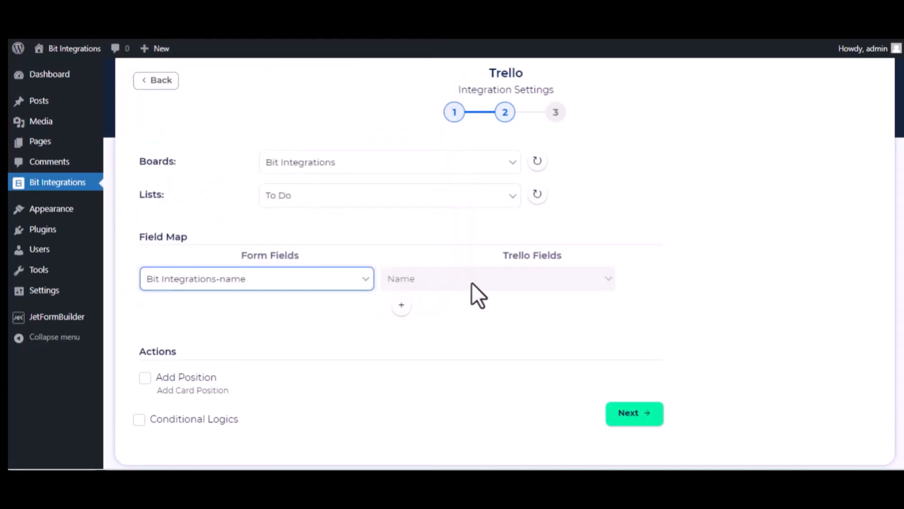
click(401, 305)
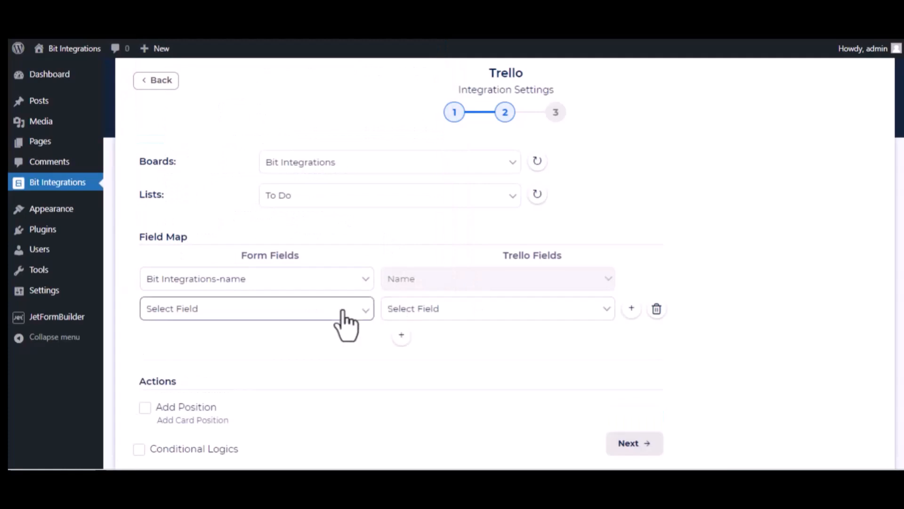
click(343, 312)
scroll(309, 238, down, 3)
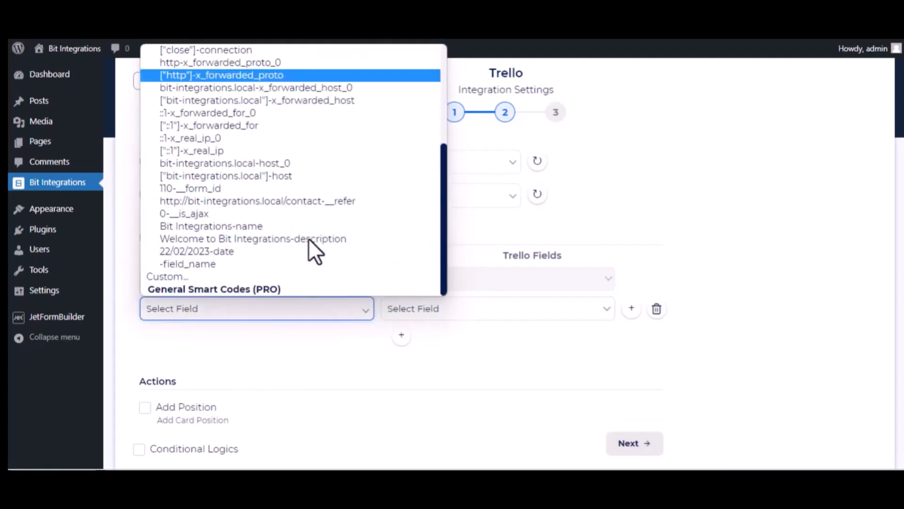
click(259, 241)
click(499, 318)
click(478, 340)
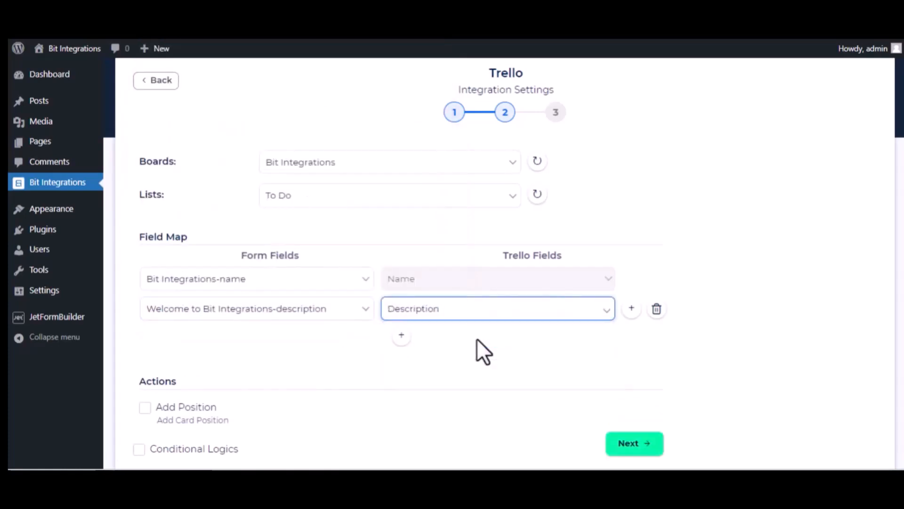
Map the 22/02/2023-date field to card Date, then finish and save the integration
click(402, 337)
click(312, 340)
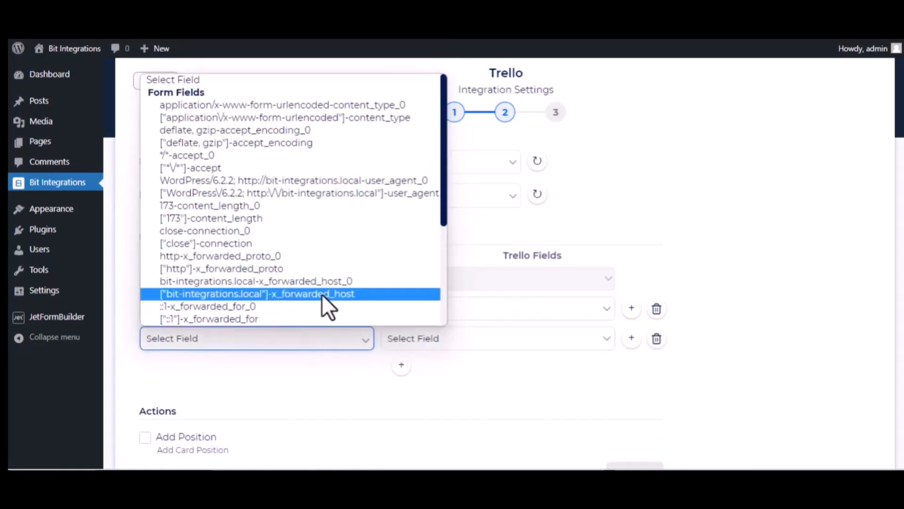
scroll(323, 304, down, 3)
click(268, 281)
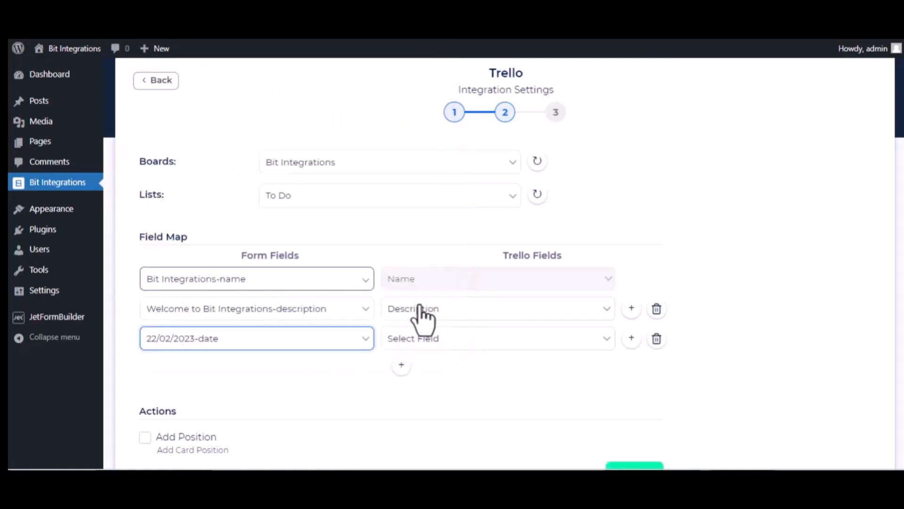
click(446, 340)
click(424, 381)
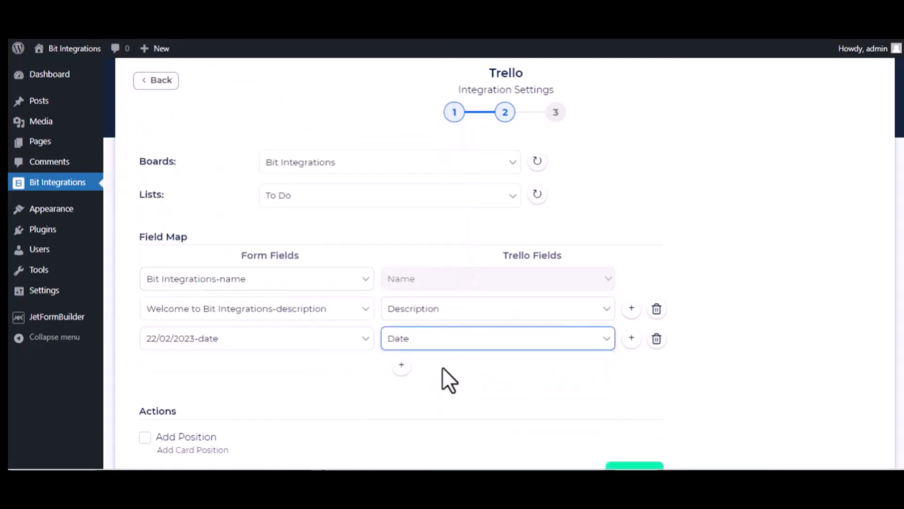
scroll(281, 414, down, 3)
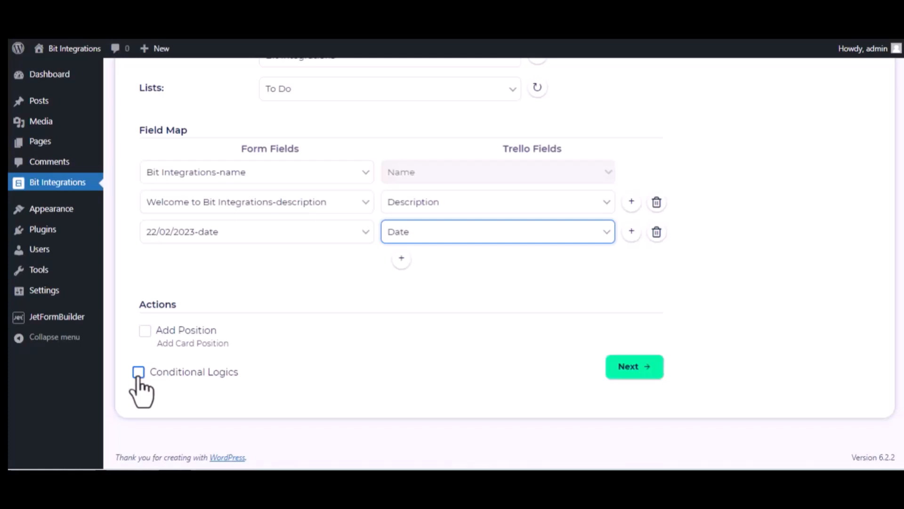
click(643, 367)
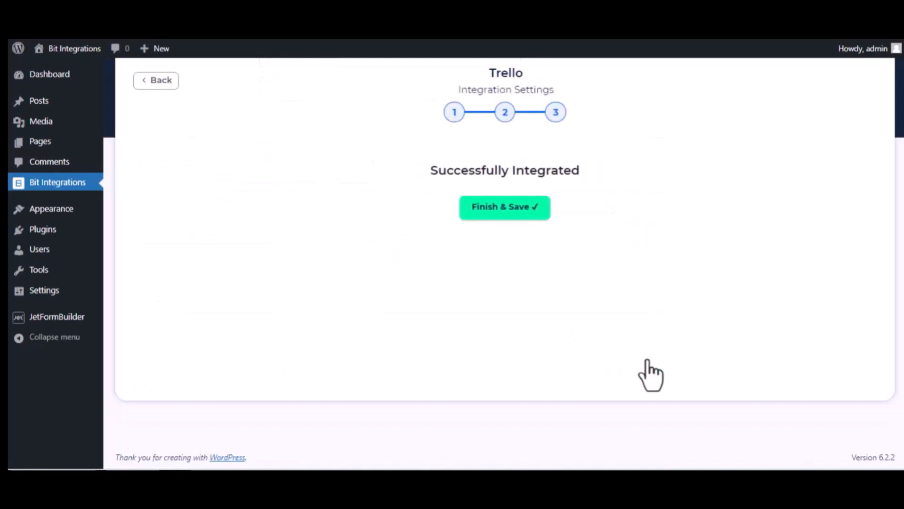
click(503, 207)
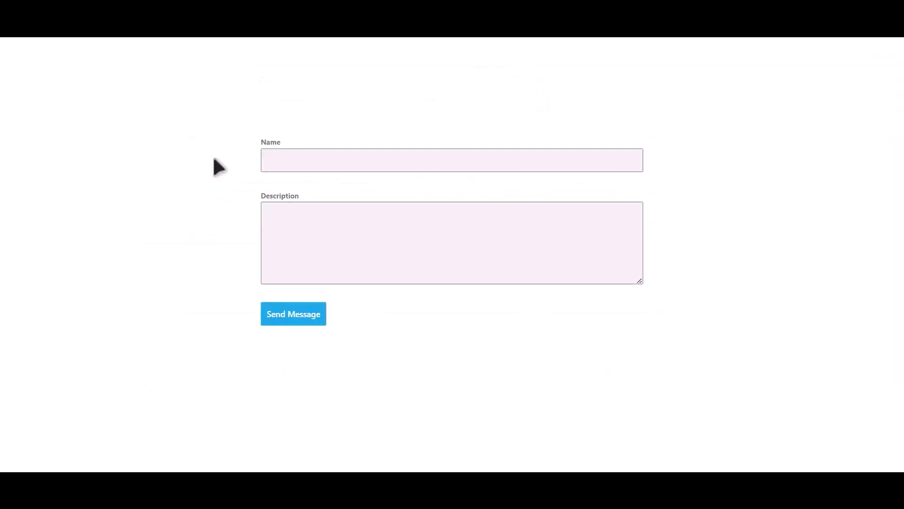
Submit the form with name 'Bit Integrations' and description 'Welcome to Bit Integrations Plugin'
click(399, 161)
key(Tab)
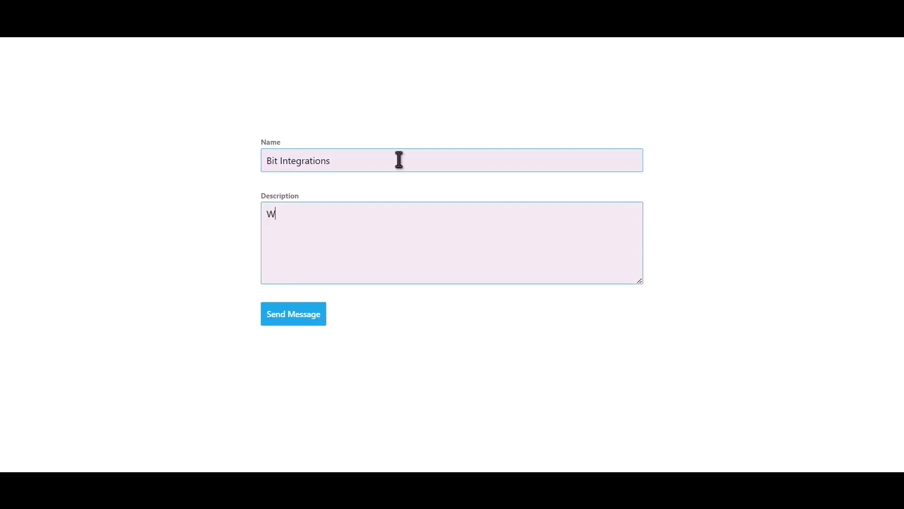
text(Welcome to Bit Integra)
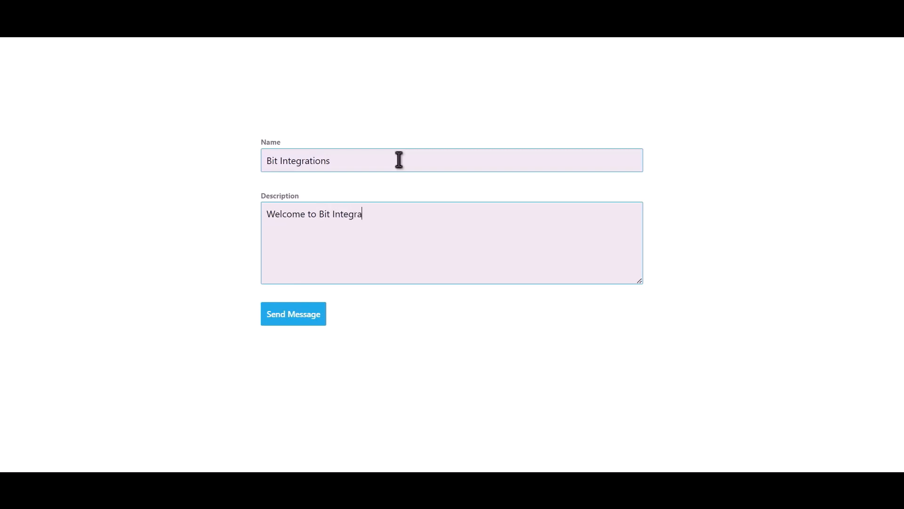
text(tions Plugin)
click(304, 318)
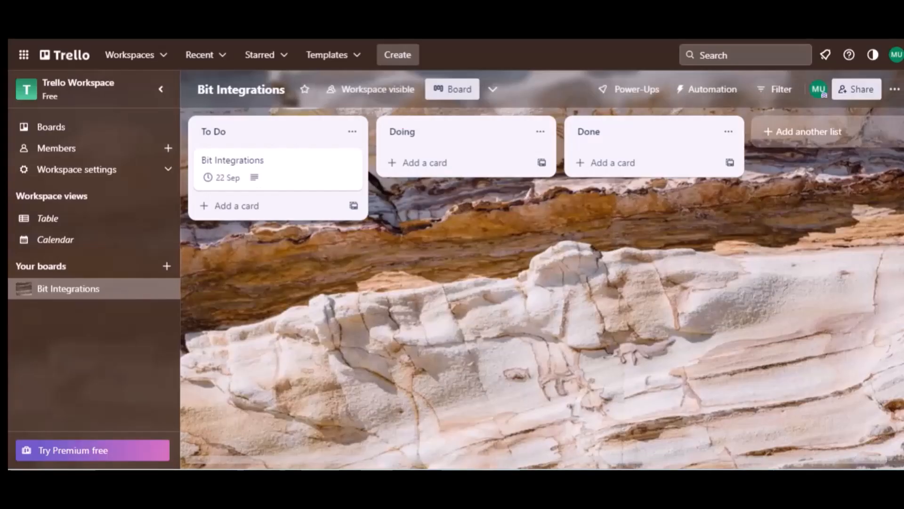
Open the Bit Integrations card in To Do to verify its 22 Sep due date and description
click(239, 137)
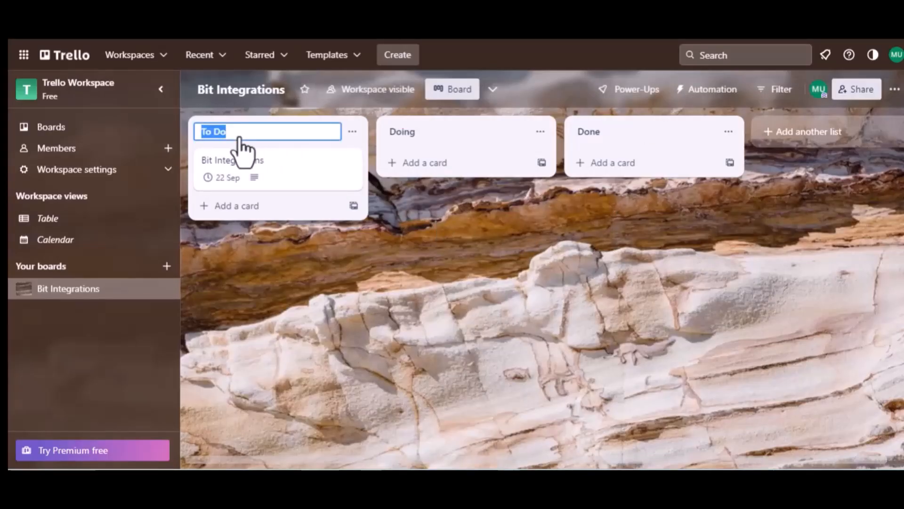
click(247, 160)
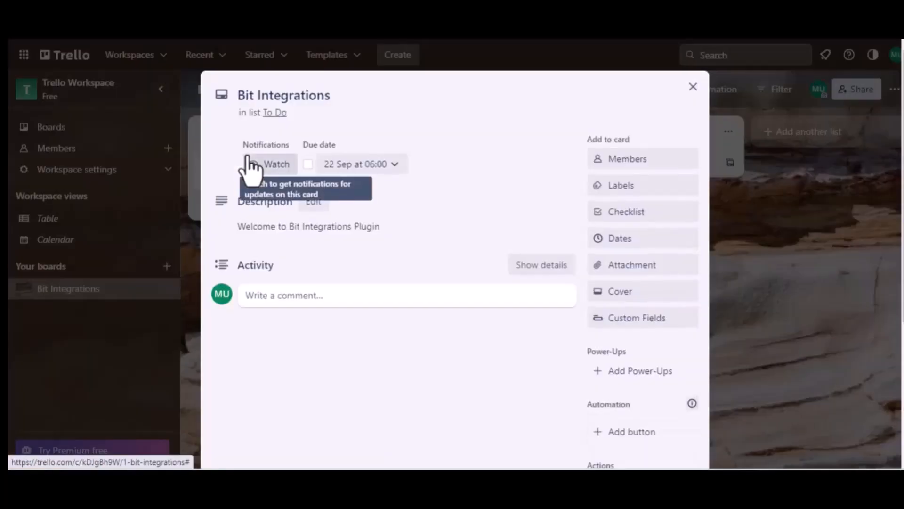